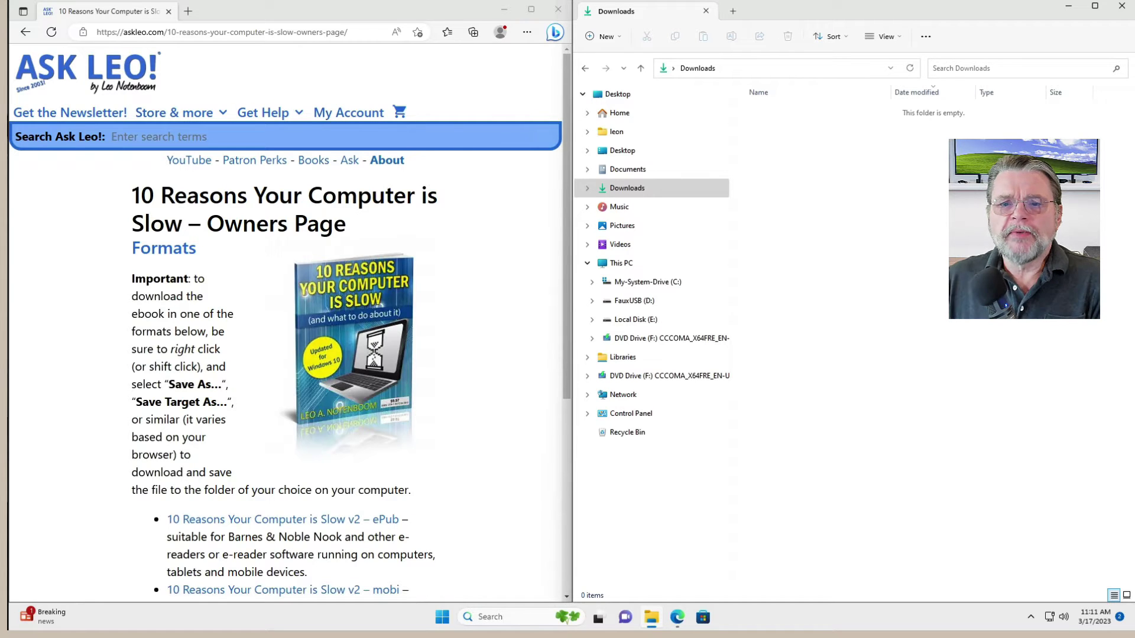
scroll(355, 337, down, 4)
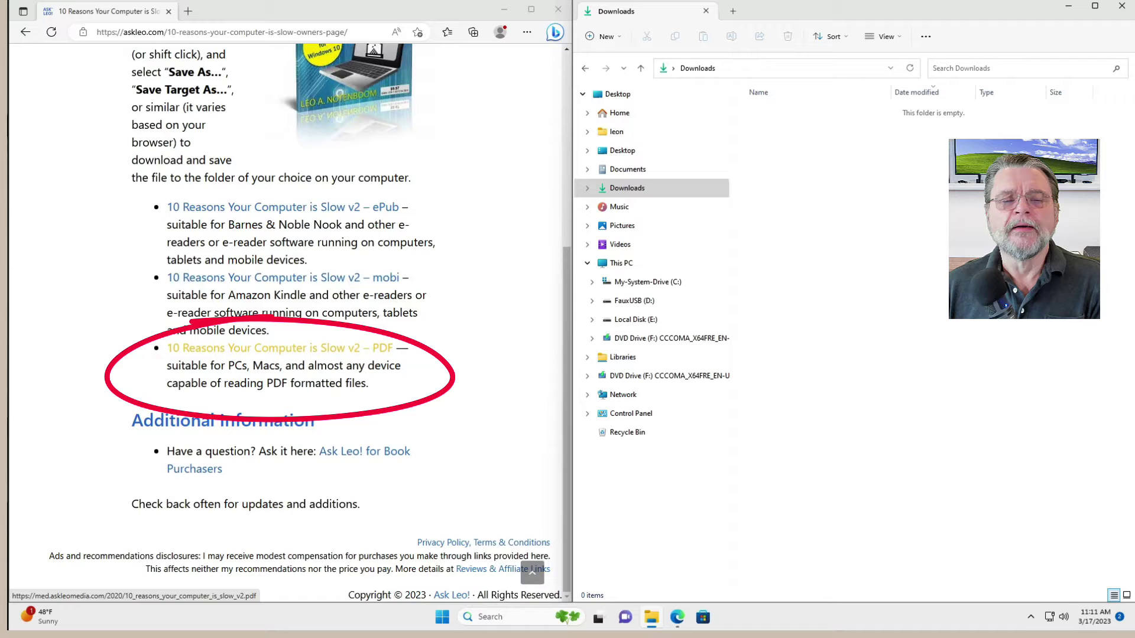
Step: Save the linked PDF ebook to Downloads as 10_reasons_your_computer_is_slow_v2 and bring up the folder
right_click(283, 350)
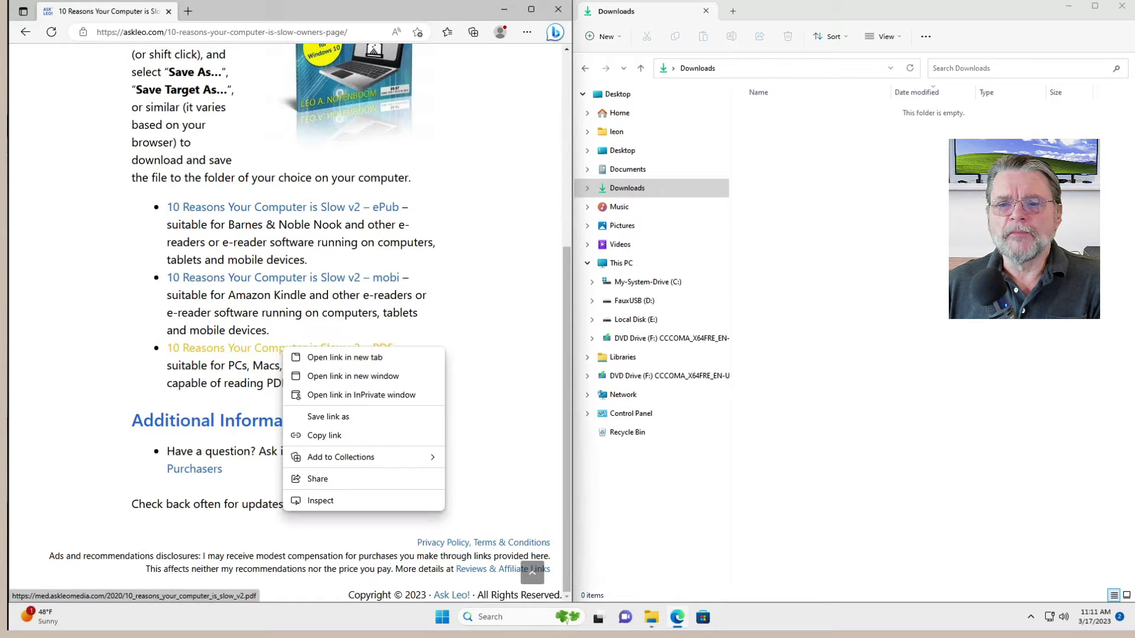
click(355, 417)
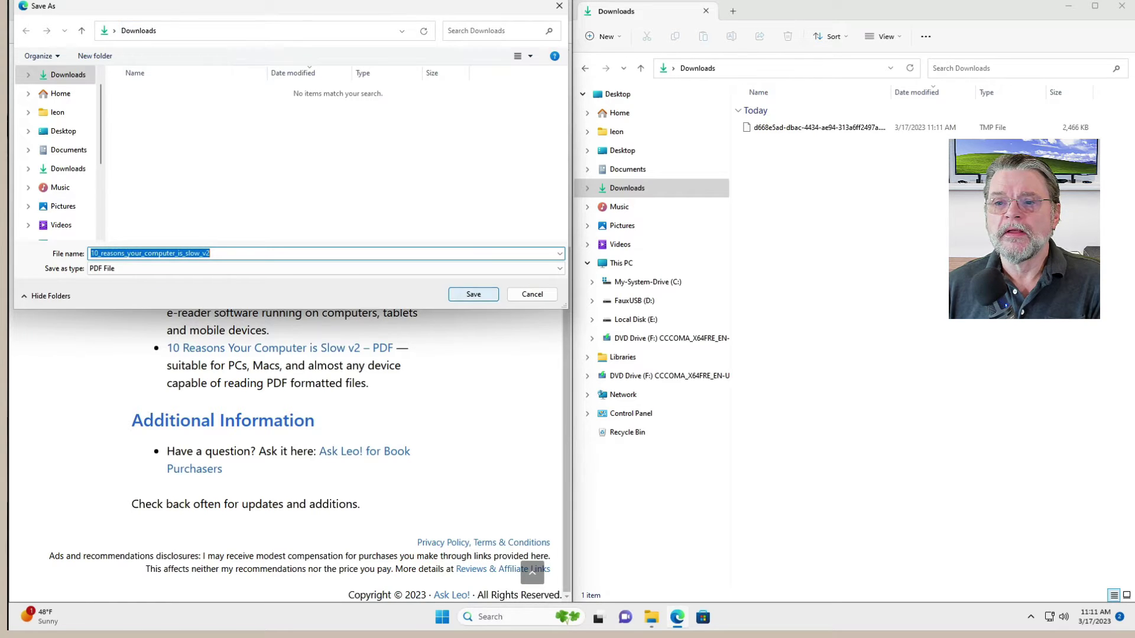
click(474, 294)
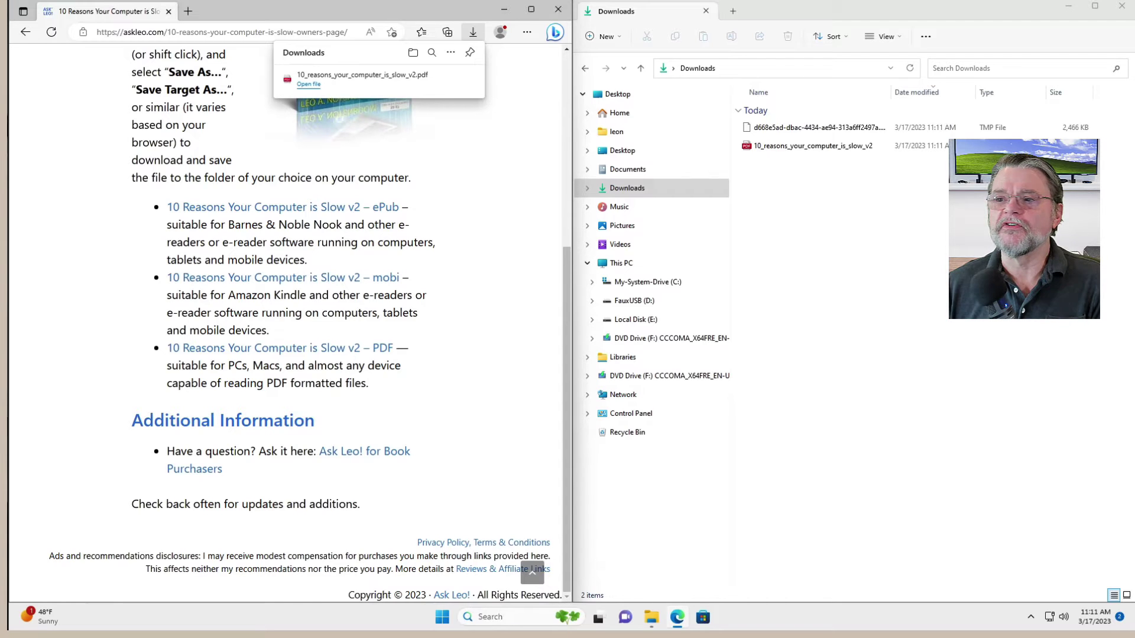
click(816, 127)
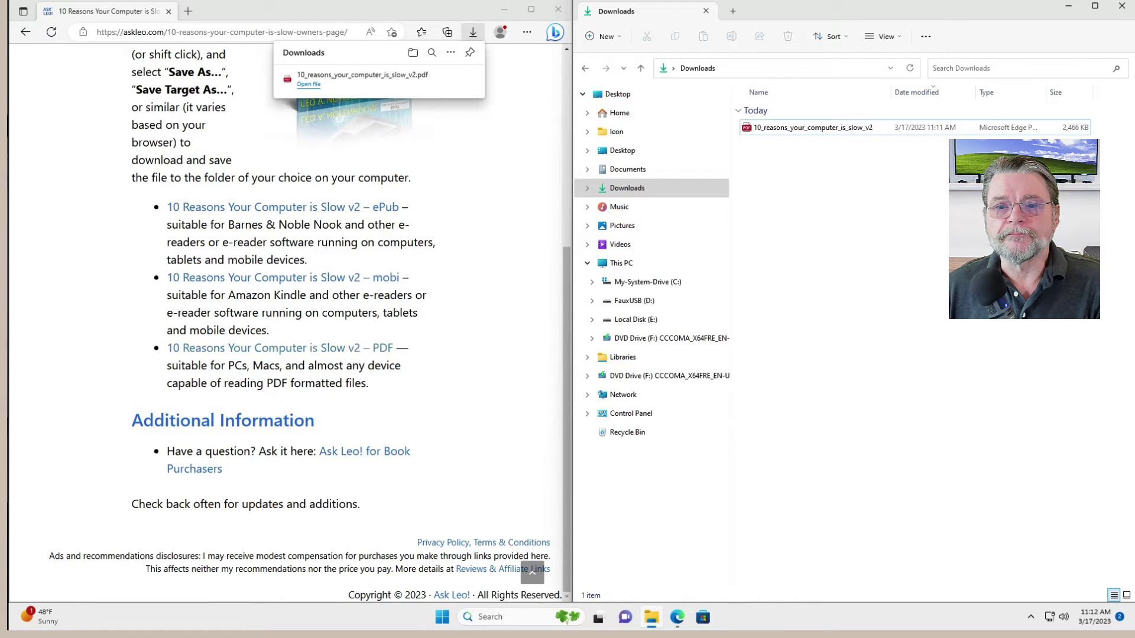
Step: Save a second copy of the PDF with the suggested (1) suffix
right_click(266, 348)
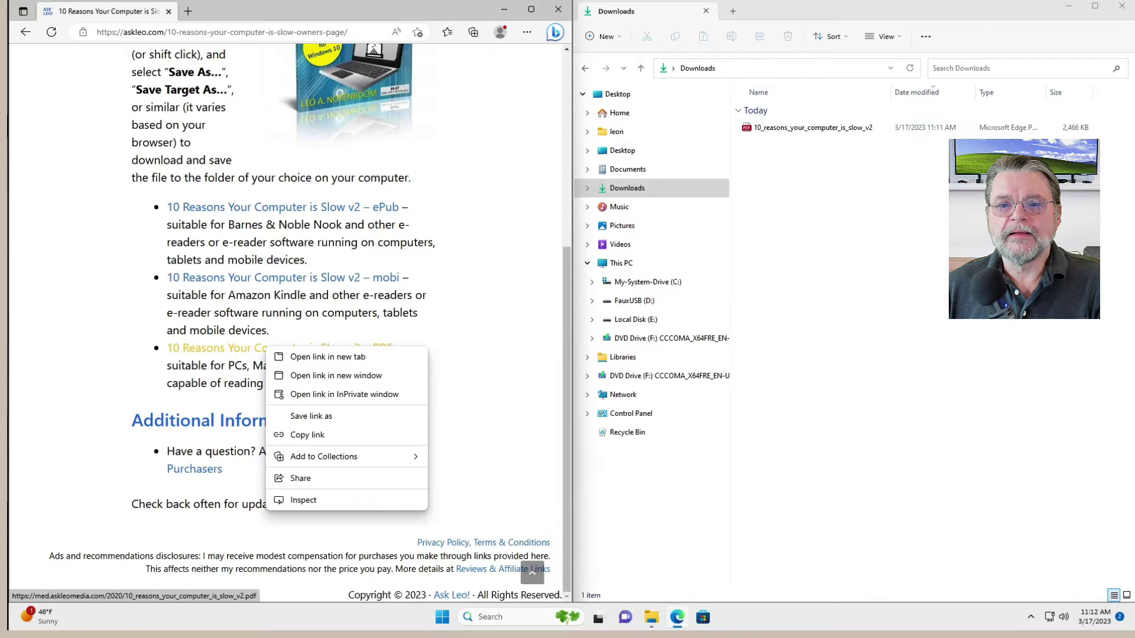
click(311, 416)
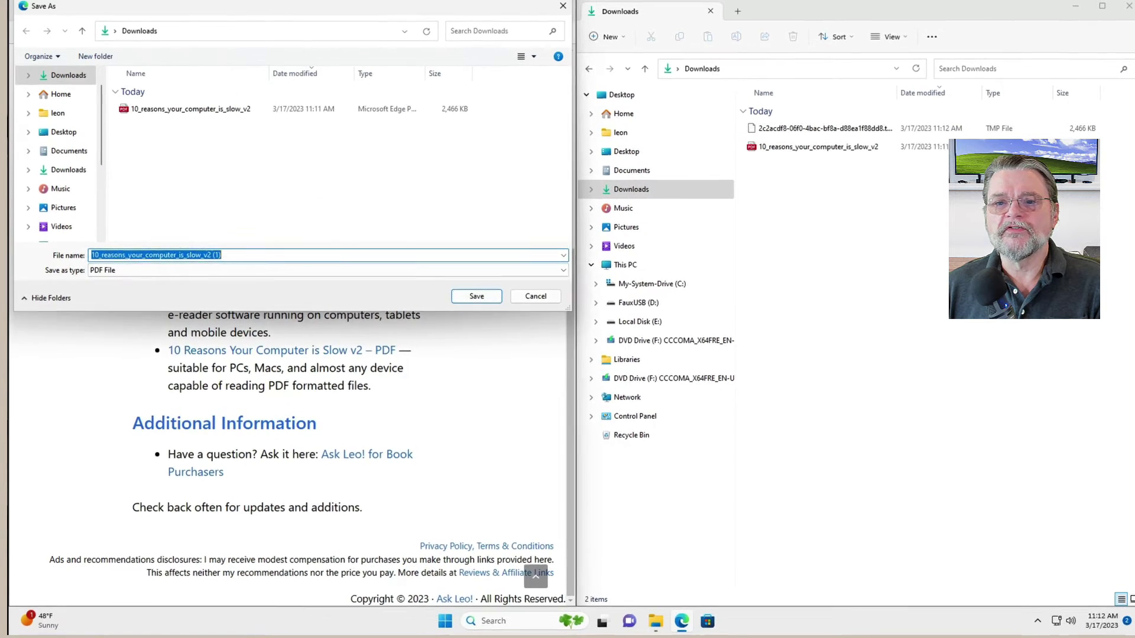
key(End)
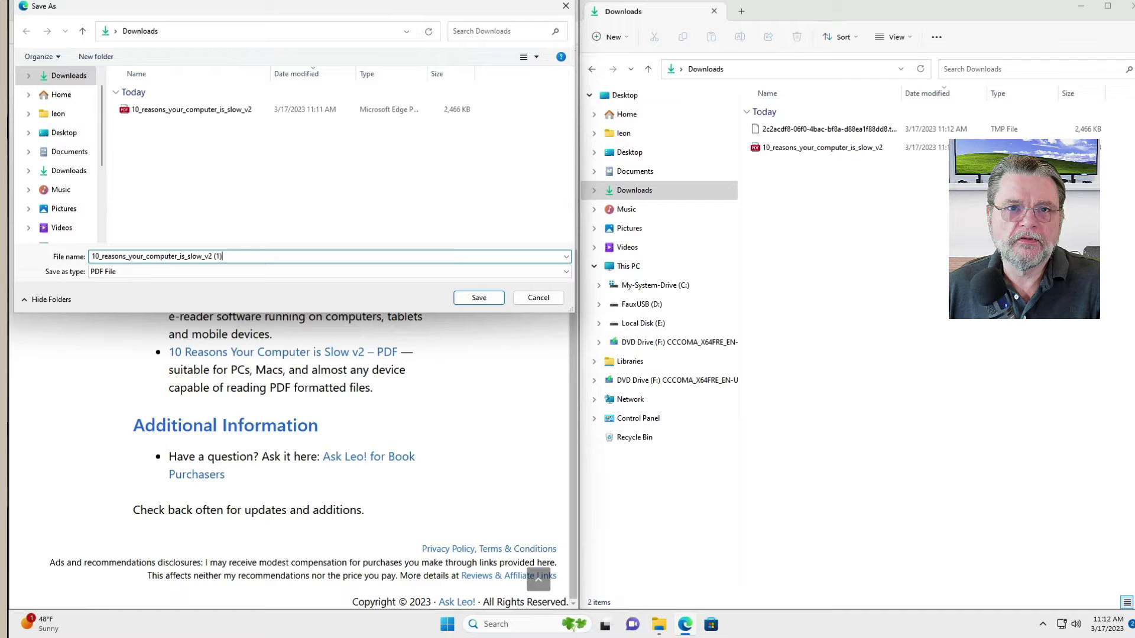
key(Return)
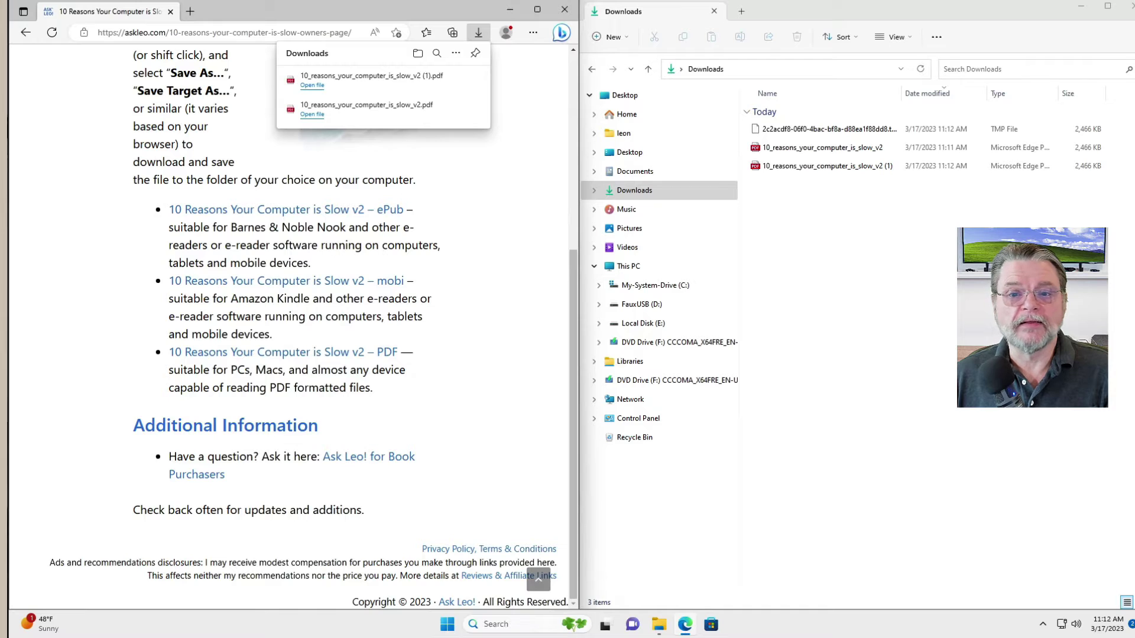
Step: Save a third copy of the PDF with the suggested (2) suffix
right_click(241, 354)
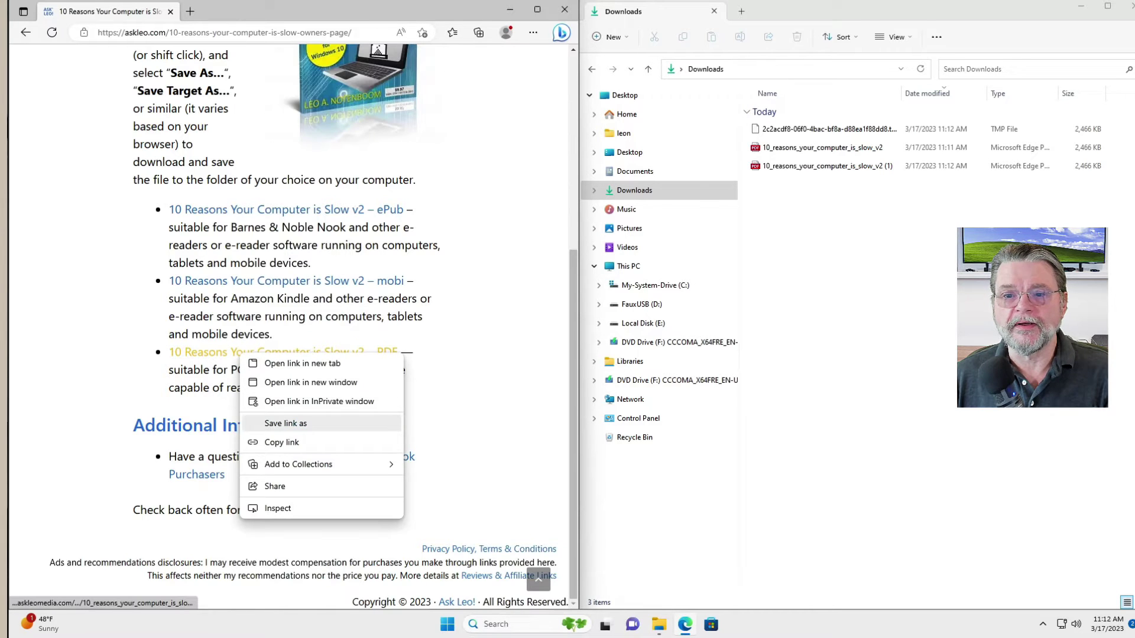
click(287, 423)
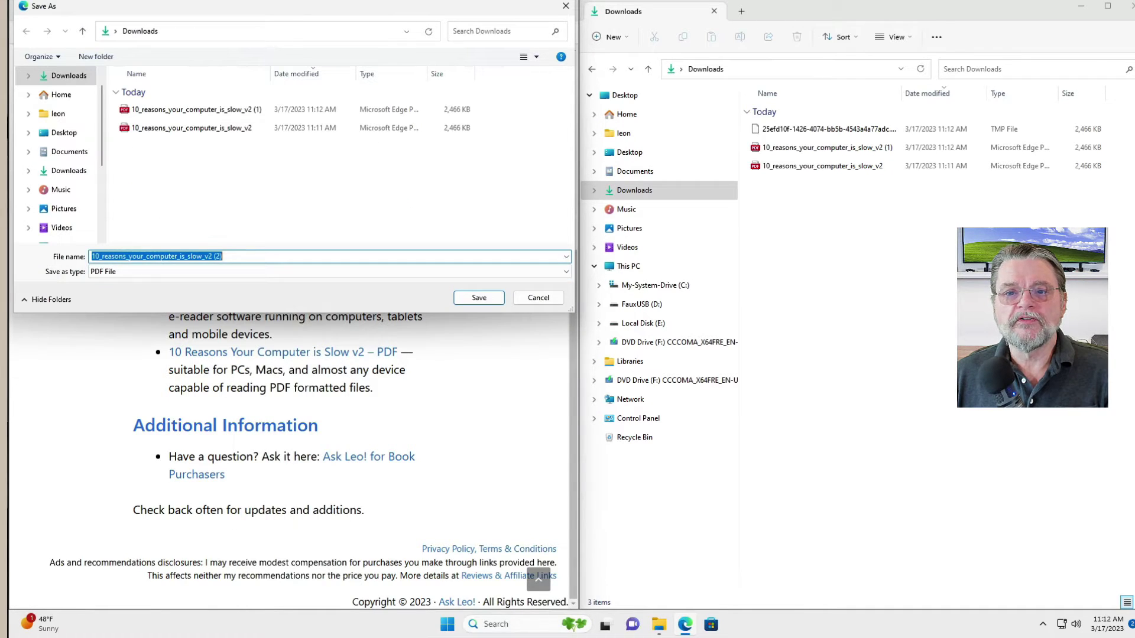
click(479, 297)
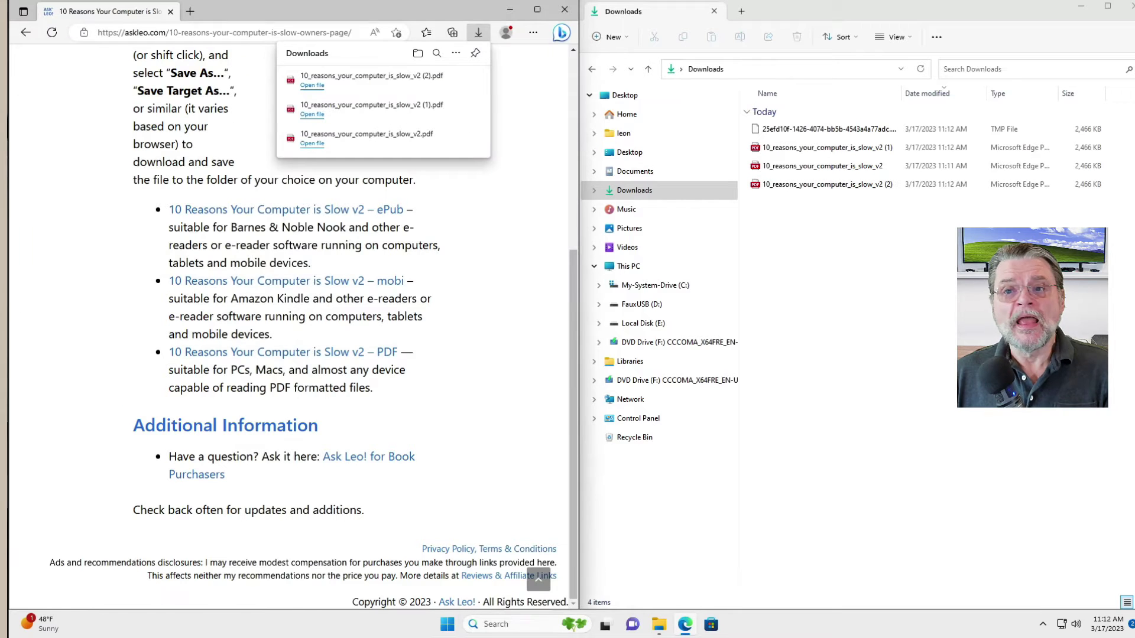